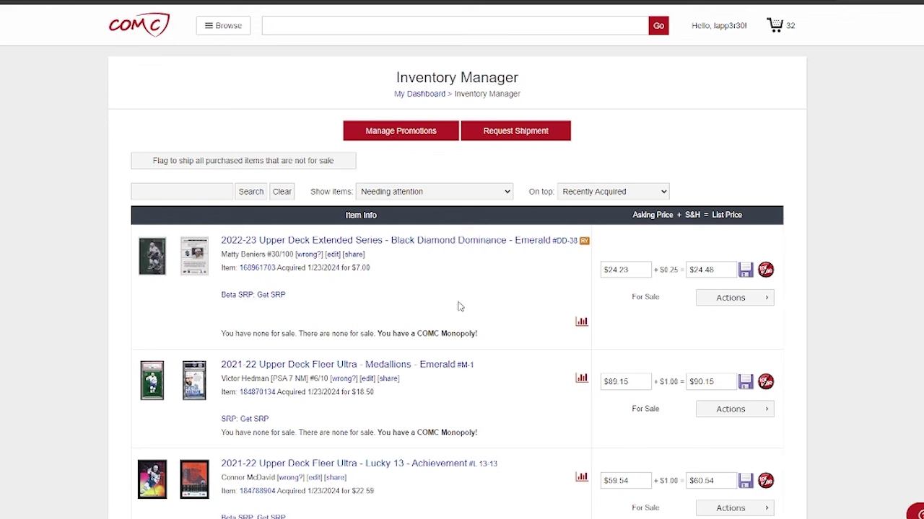
Review the first card's $7.00 purchase cost against its $24.23 asking price, leaving it unchanged.
left_click_drag(349, 268, 376, 273)
left_click(376, 274)
left_click(634, 270)
triple_click(634, 269)
left_click(638, 269)
left_click(744, 298)
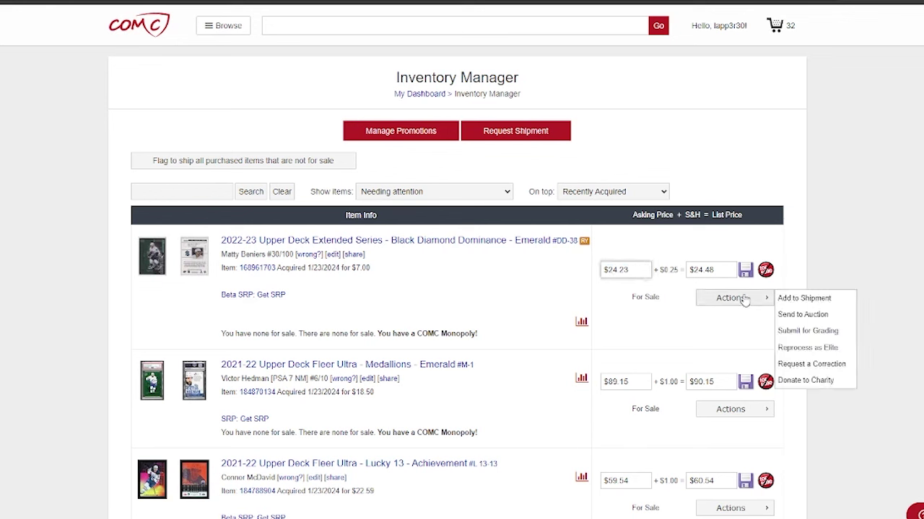
key("Tab")
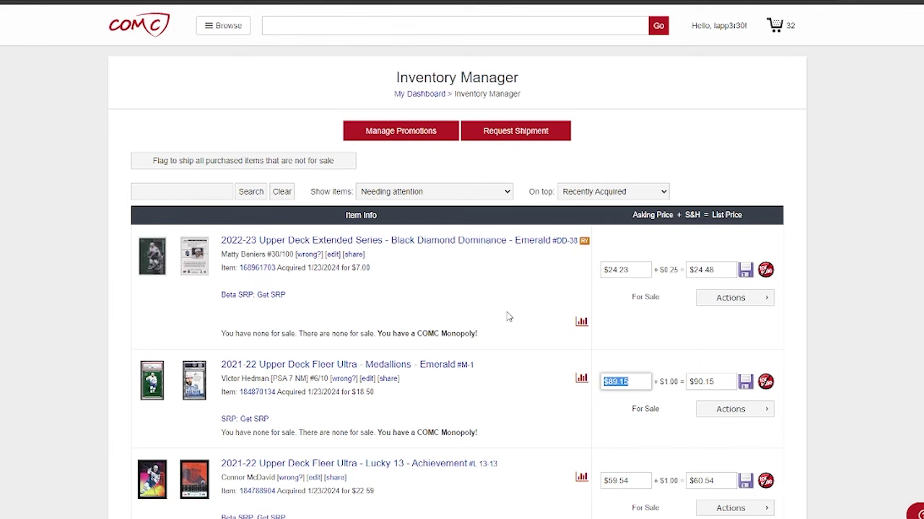
Inspect the enlarged Victor Hedman card image and its $18.50 purchase cost.
scroll(447, 346, "down", 3)
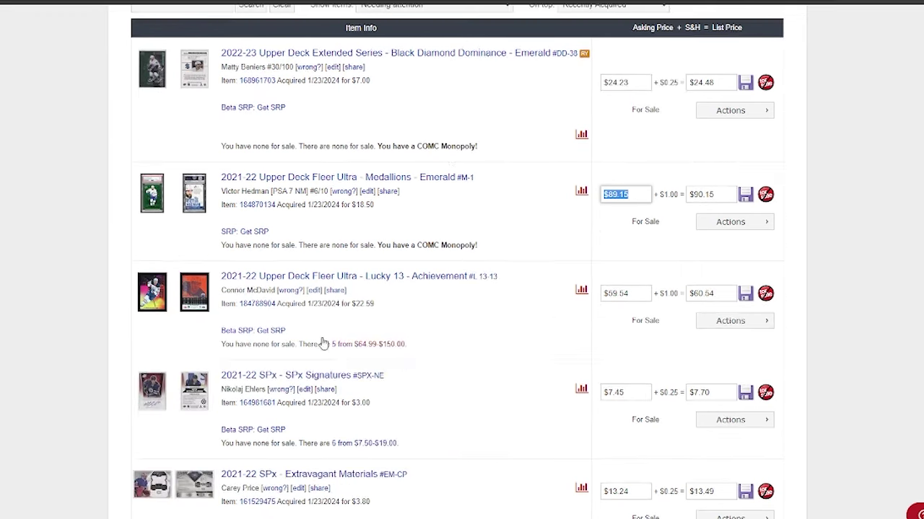
left_click(153, 214)
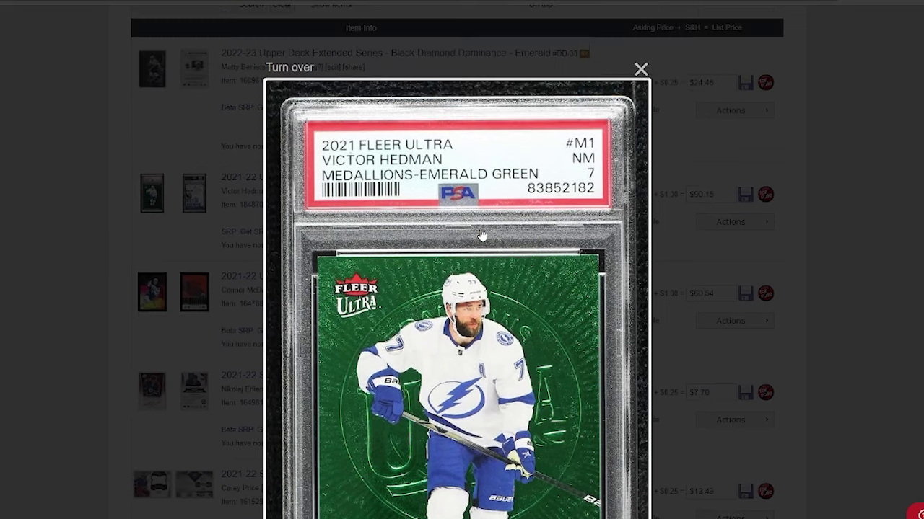
left_click(641, 69)
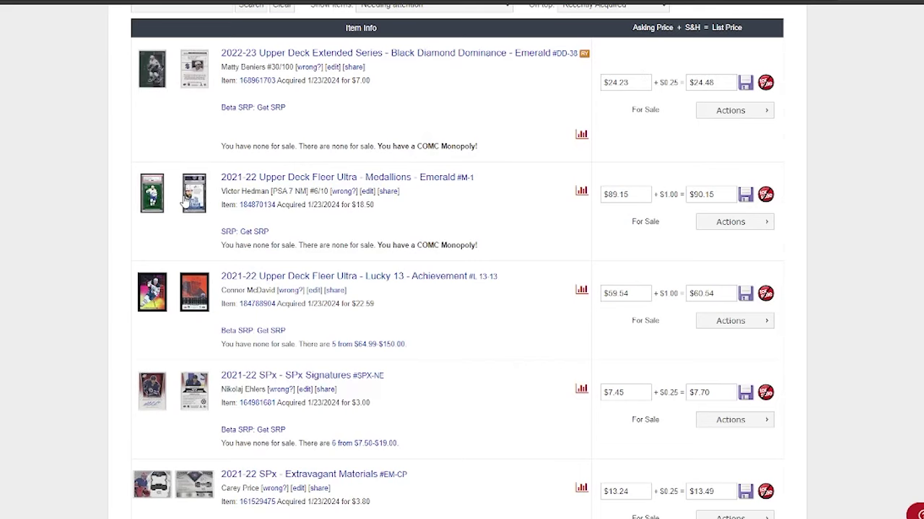
left_click_drag(381, 211, 352, 205)
left_click(152, 202)
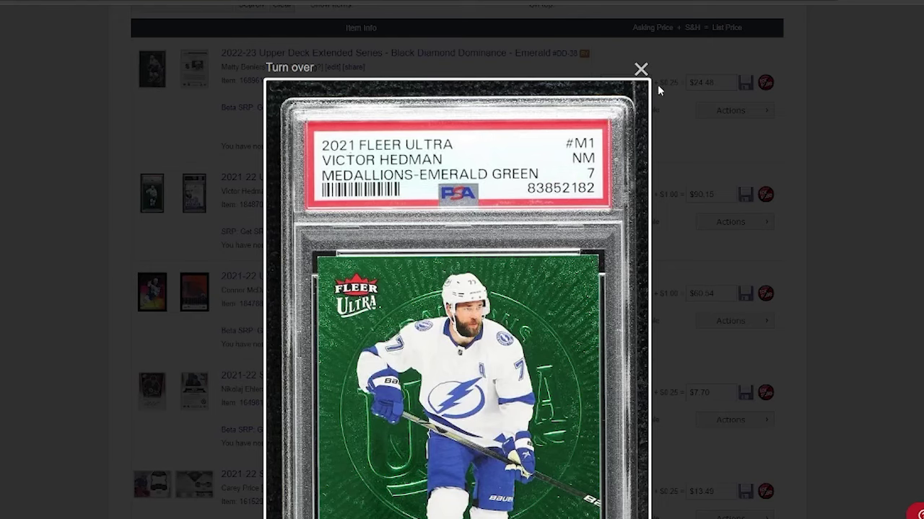
left_click(643, 73)
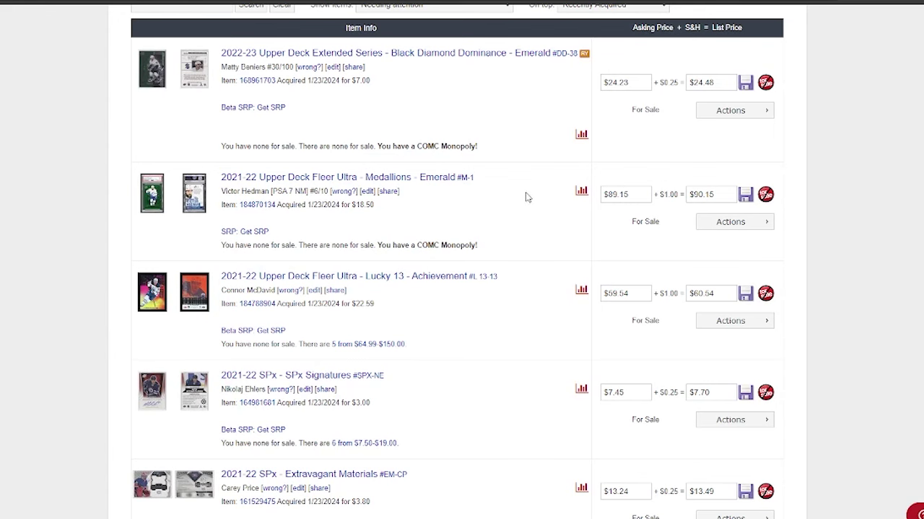
Compare the McDavid card's $22.59 cost with the price range of other McDavid listings.
scroll(507, 194, "down", 1)
scroll(507, 193, "down", 1)
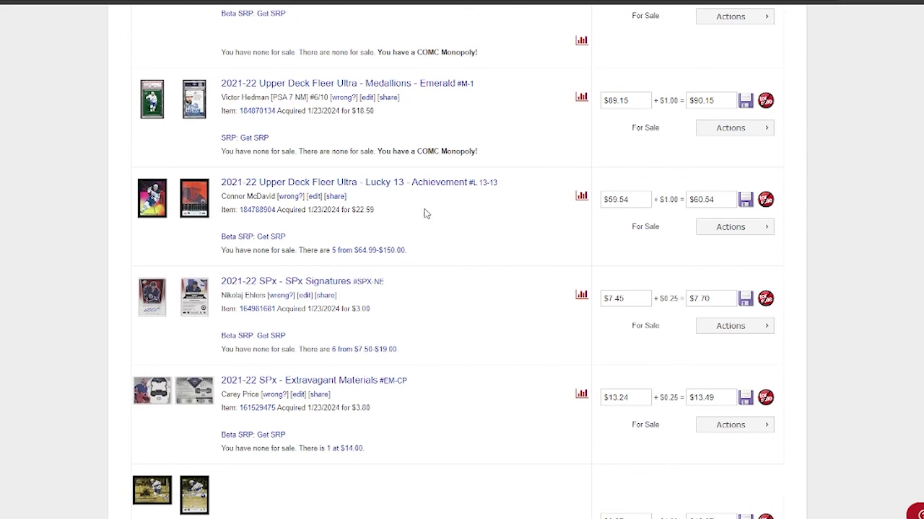
left_click_drag(376, 210, 356, 210)
left_click(361, 228)
left_click_drag(433, 254, 322, 253)
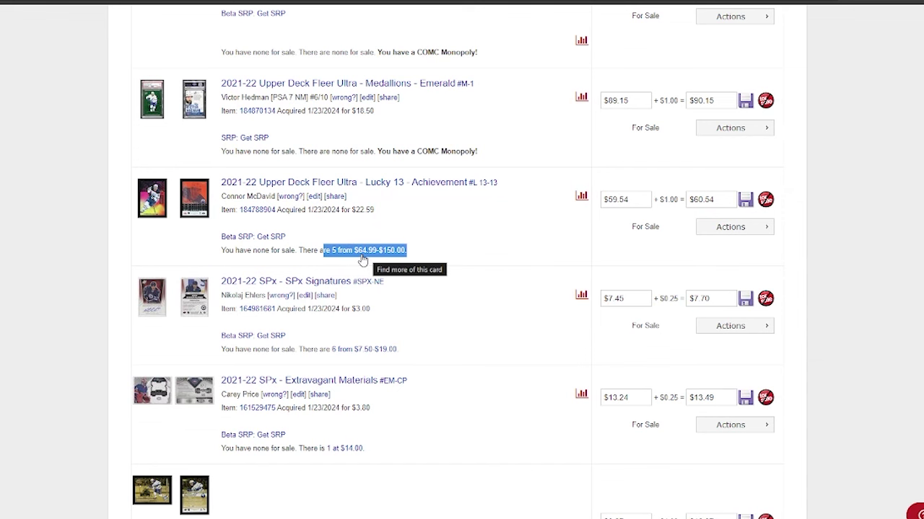
left_click(449, 232)
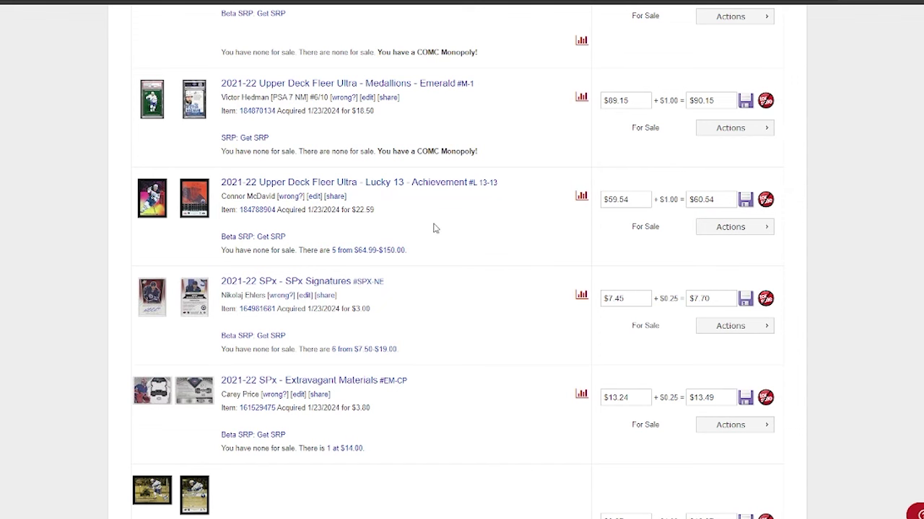
Weigh the McDavid card's $59.54 asking price against its $22.59 cost, leaving it unchanged.
left_click(635, 200)
left_click_drag(377, 210, 354, 210)
left_click(387, 216)
left_click(639, 200)
triple_click(638, 200)
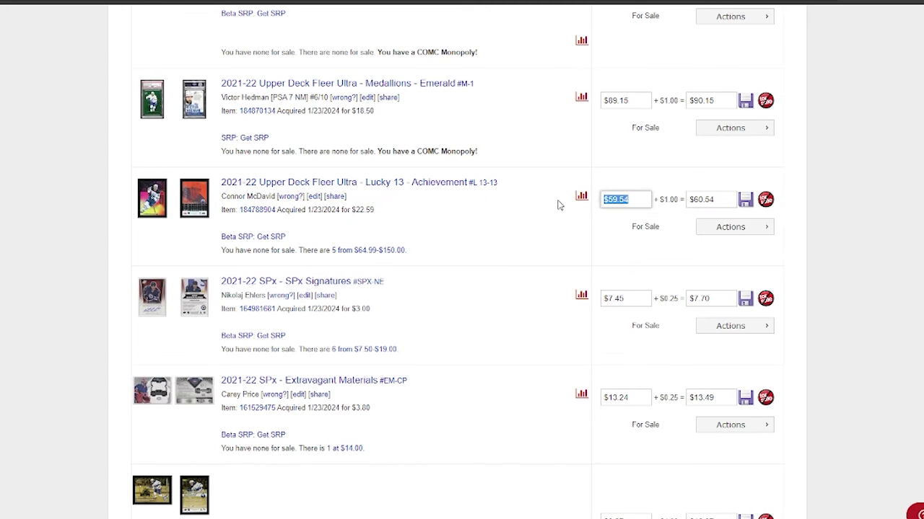
left_click(556, 204)
Check the Nikolaj Ehlers card's $3.00 cost, enlarged image, and $7.45 asking price.
scroll(468, 227, "down", 1)
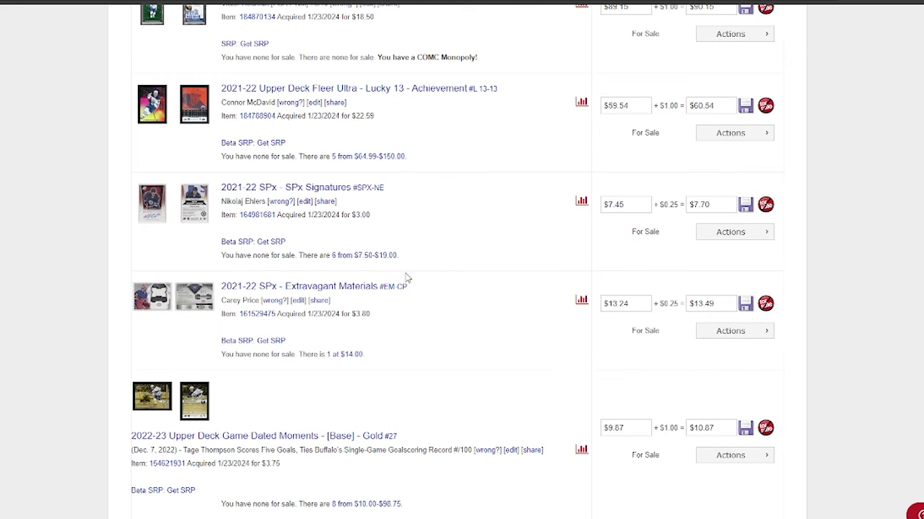
left_click_drag(384, 216, 351, 215)
left_click(154, 210)
left_click(628, 204)
Review the Game Dated Moments card ($3.75 cost, $9.87 ask) and the Artifacts card's $39.14 asking price.
scroll(466, 235, "down", 2)
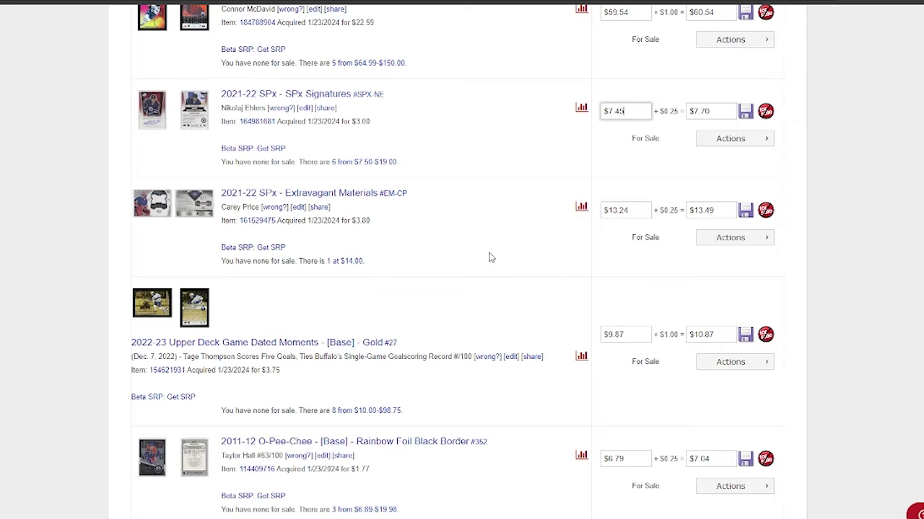
scroll(469, 263, "down", 1)
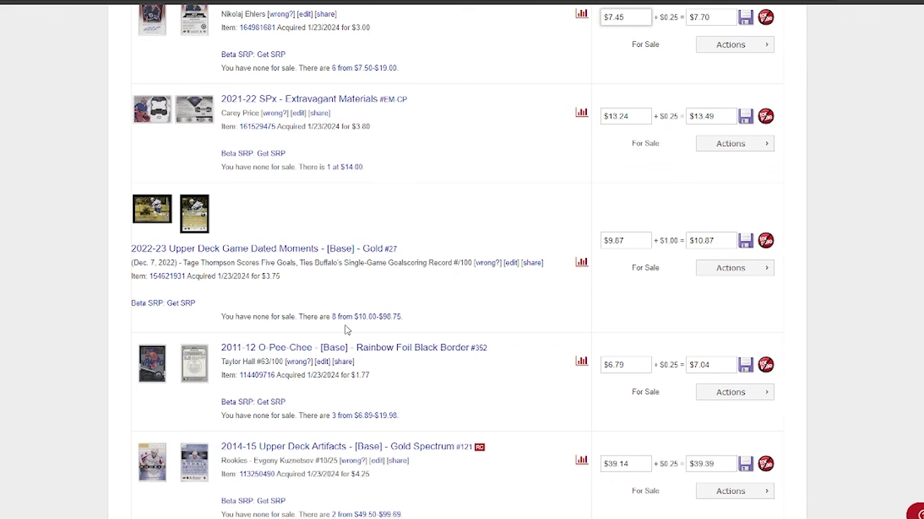
left_click_drag(282, 277, 263, 278)
left_click(353, 303)
triple_click(618, 241)
left_click(458, 311)
scroll(477, 295, "down", 3)
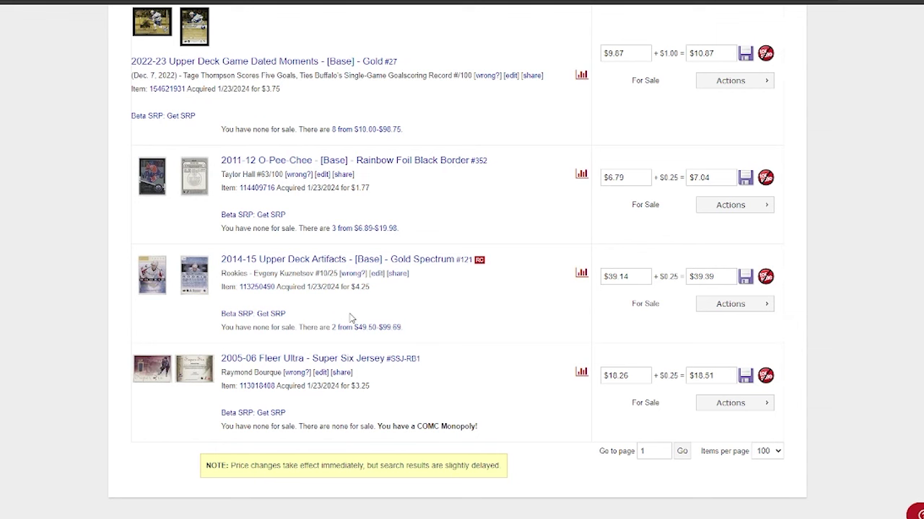
left_click(635, 276)
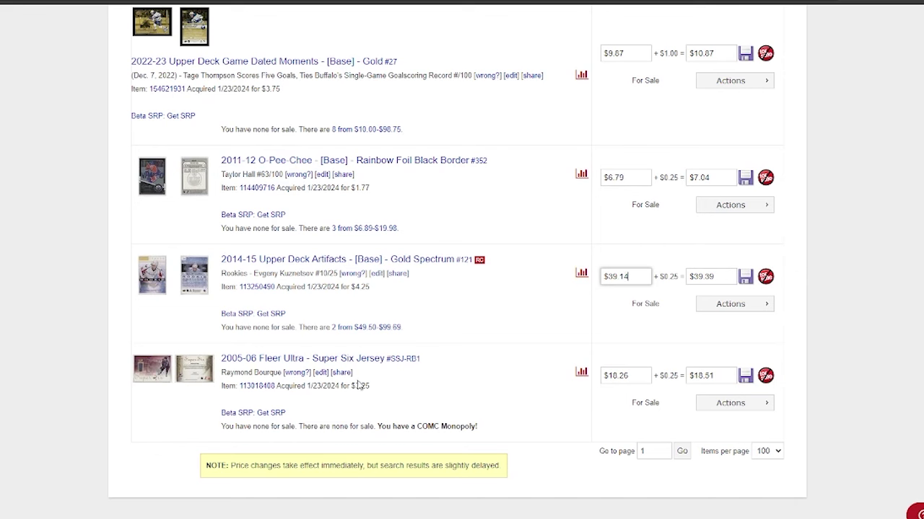
Enlarge the $3.25-cost Ray Bourque card and flip it to view the back, then the front.
left_click_drag(353, 386, 375, 390)
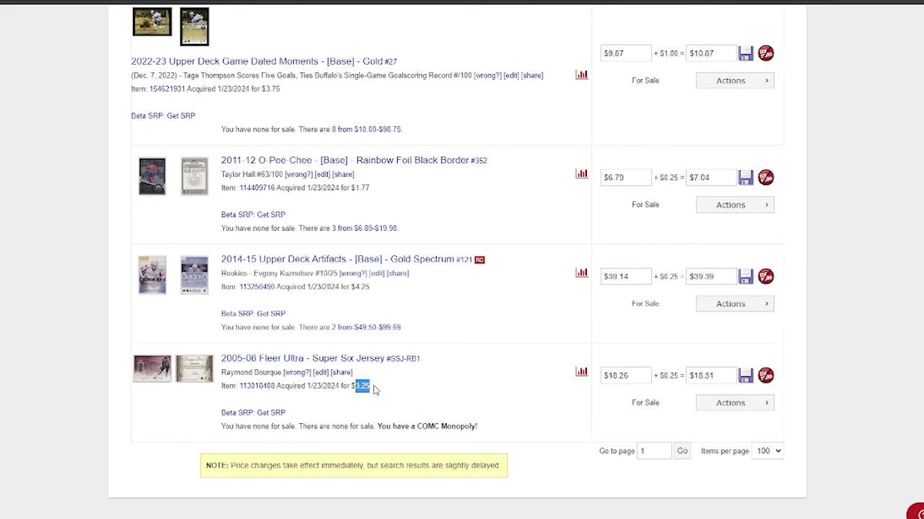
left_click(187, 373)
left_click(341, 332)
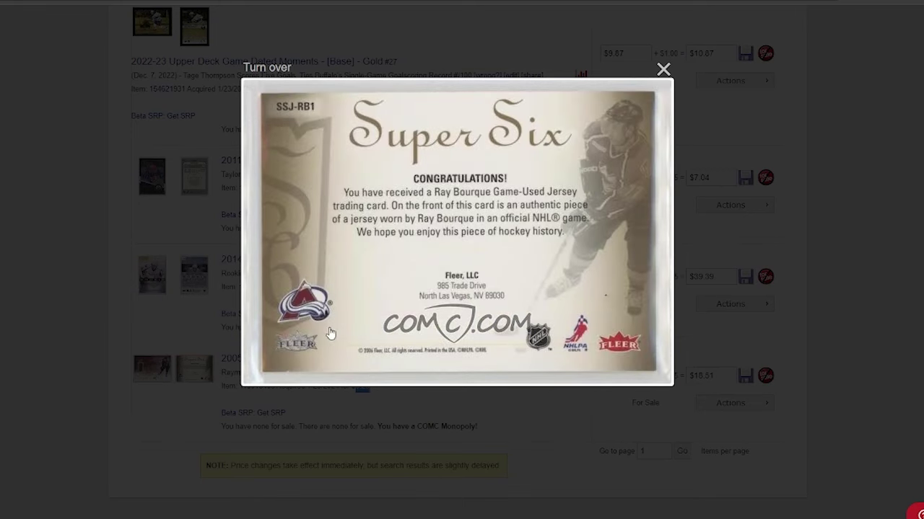
left_click_drag(409, 209, 548, 208)
left_click(304, 350)
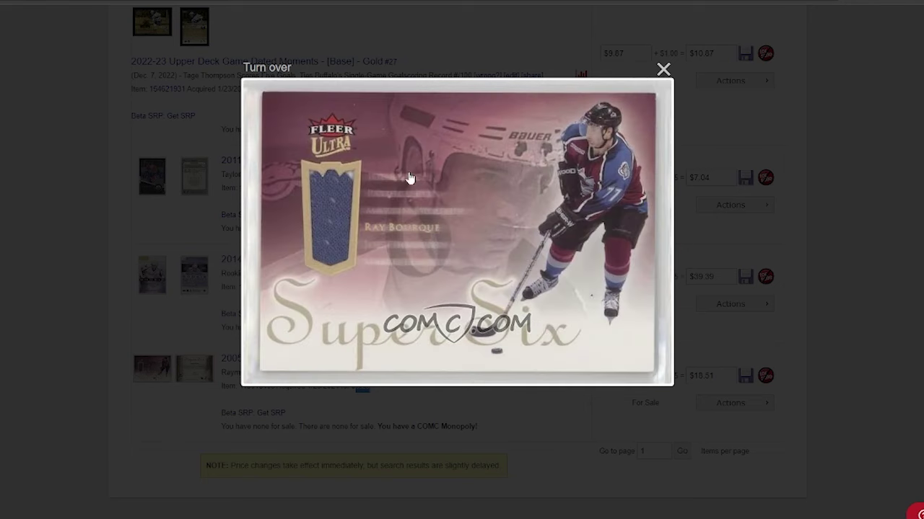
Lower the Bourque Super Six Jersey card's asking price from $18.26 to 16.54 and save.
left_click(662, 69)
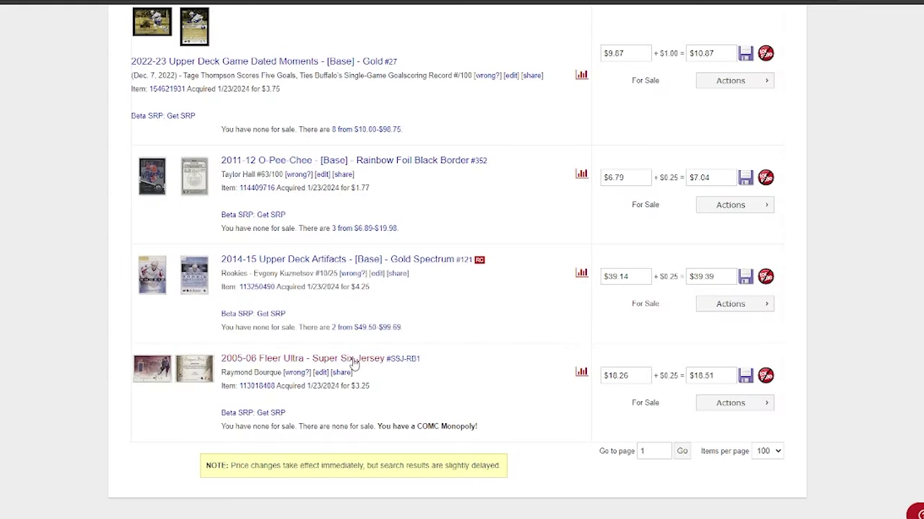
left_click(634, 376)
left_click_drag(632, 376, 569, 377)
type("16.54")
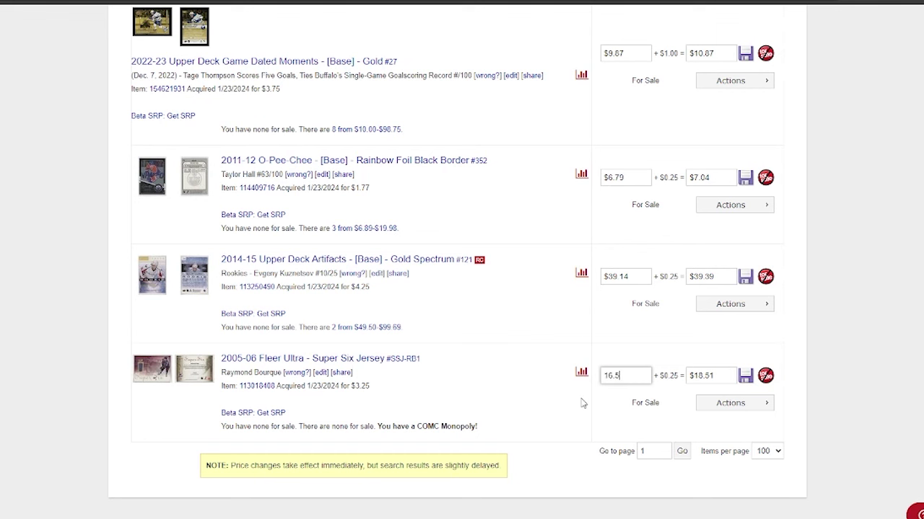
key("Tab")
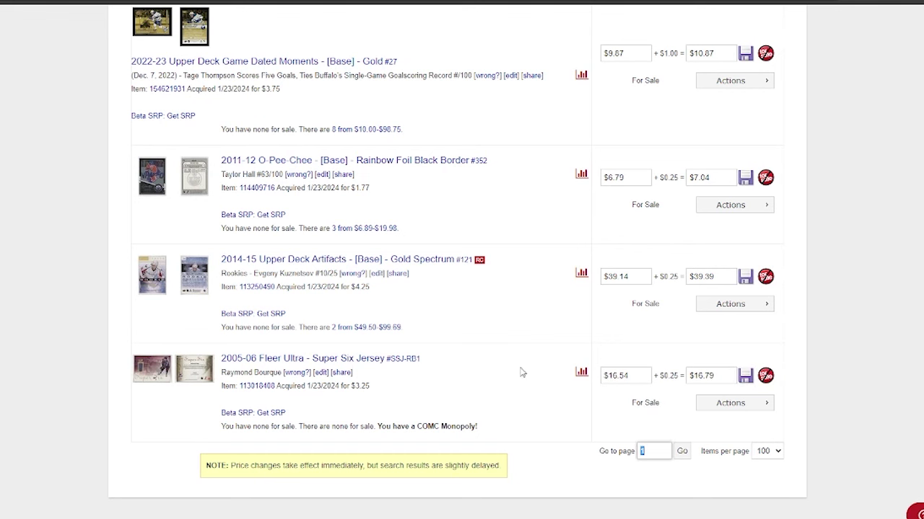
left_click(467, 361)
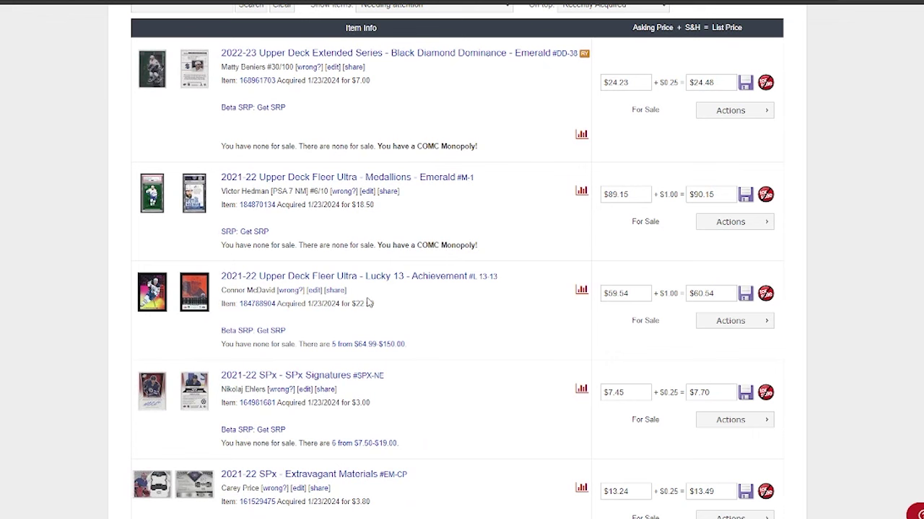
left_click_drag(625, 293, 593, 298)
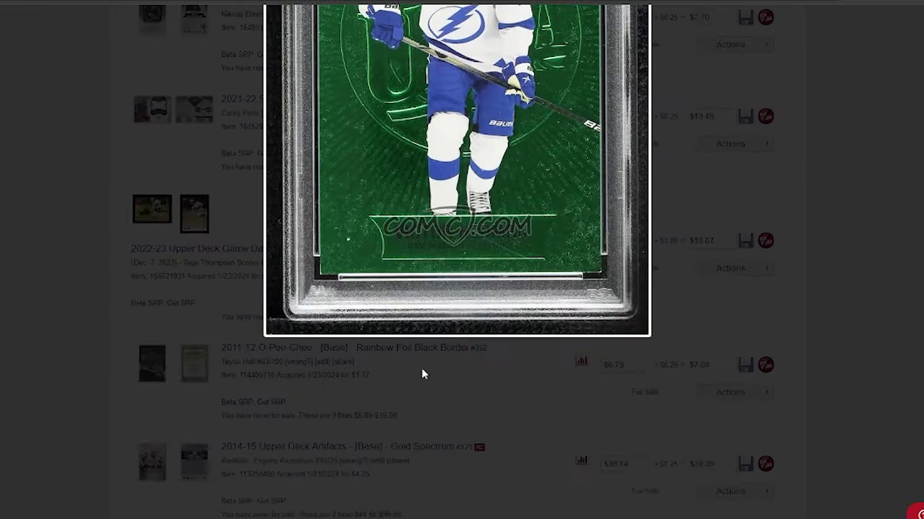
scroll(422, 373, "up", 5)
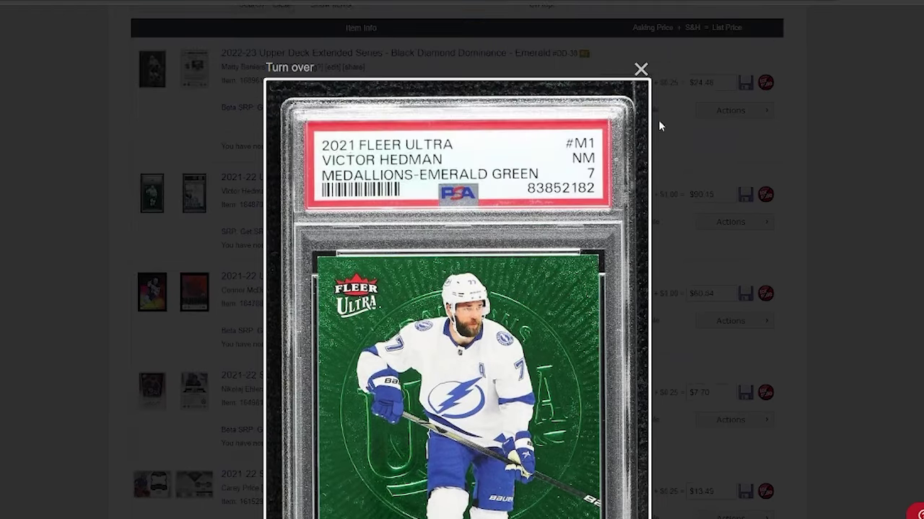
left_click(641, 69)
scroll(468, 204, "down", 3)
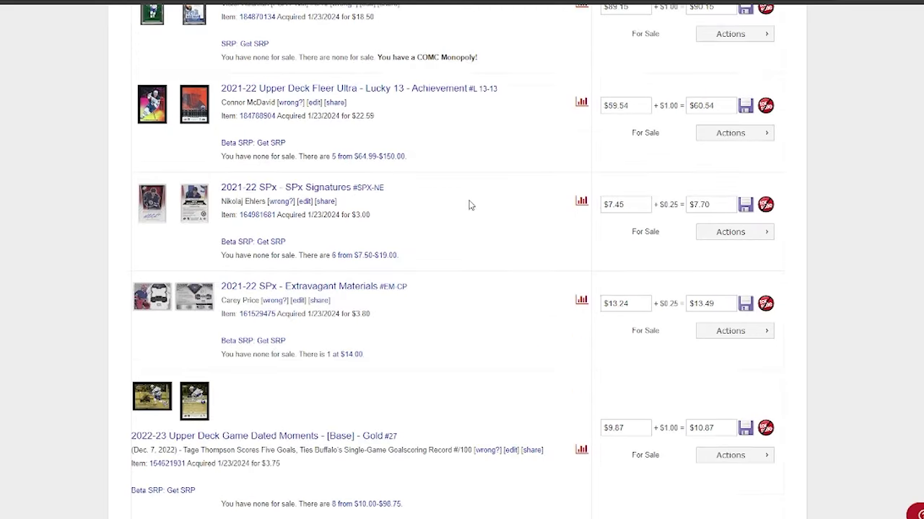
scroll(466, 241, "up", 3)
scroll(518, 225, "down", 2)
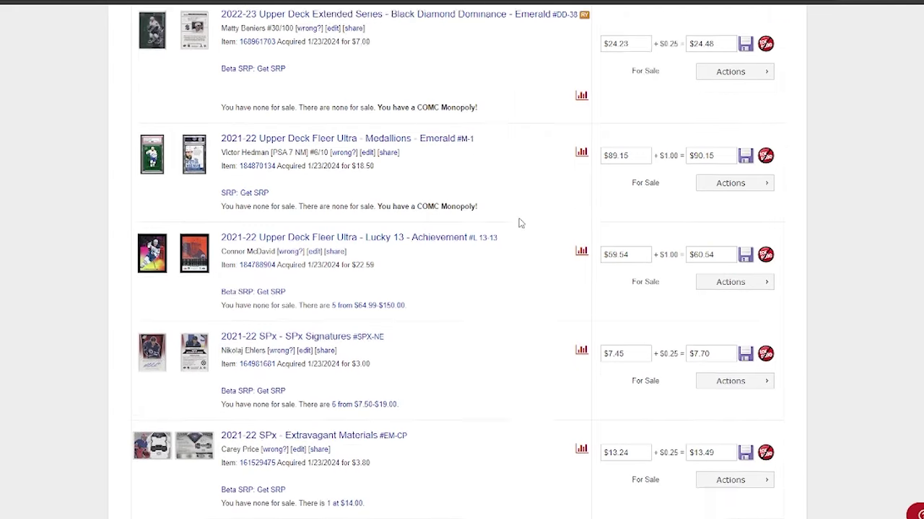